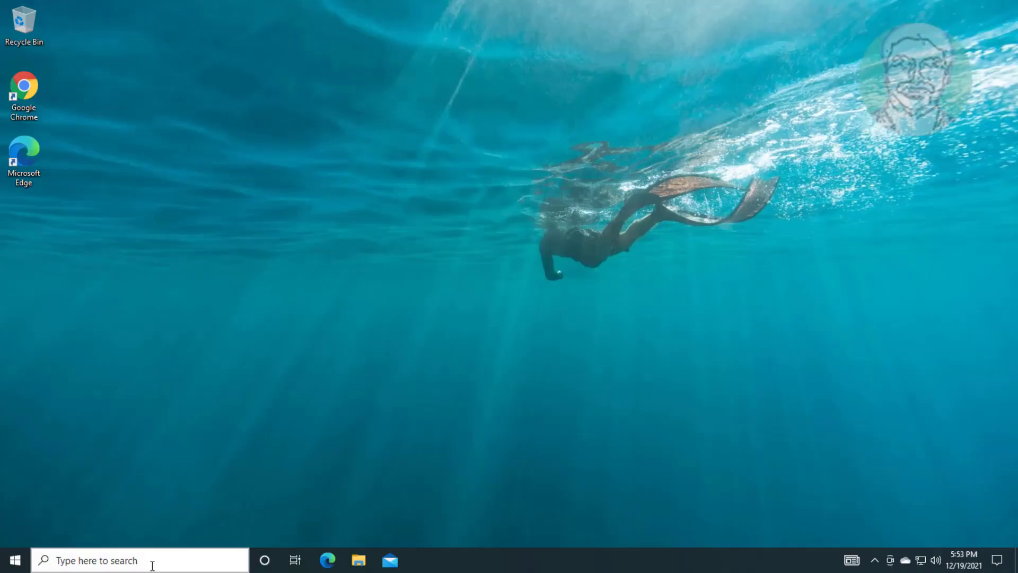
pyautogui.write('ser')
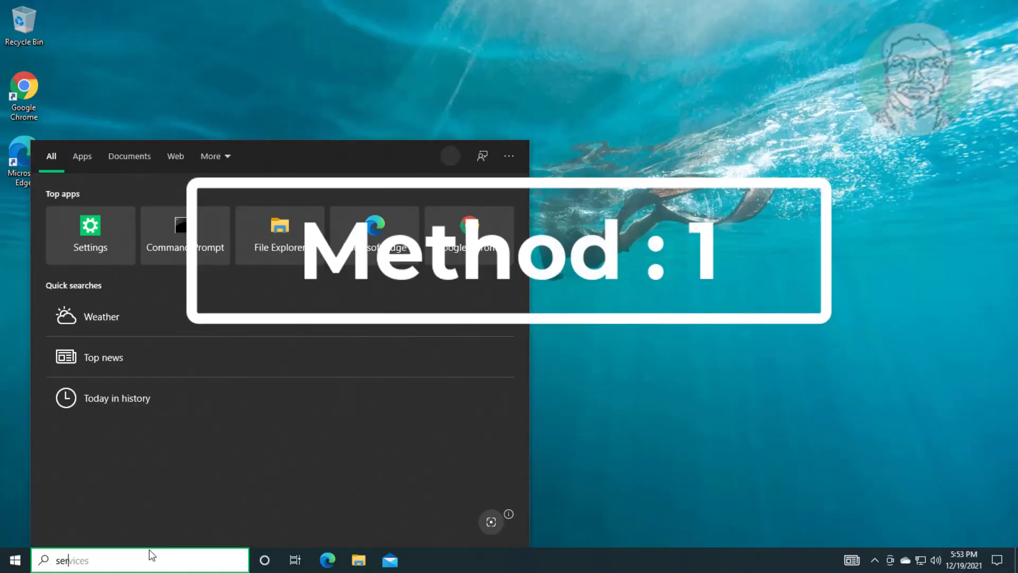
pyautogui.write('vices')
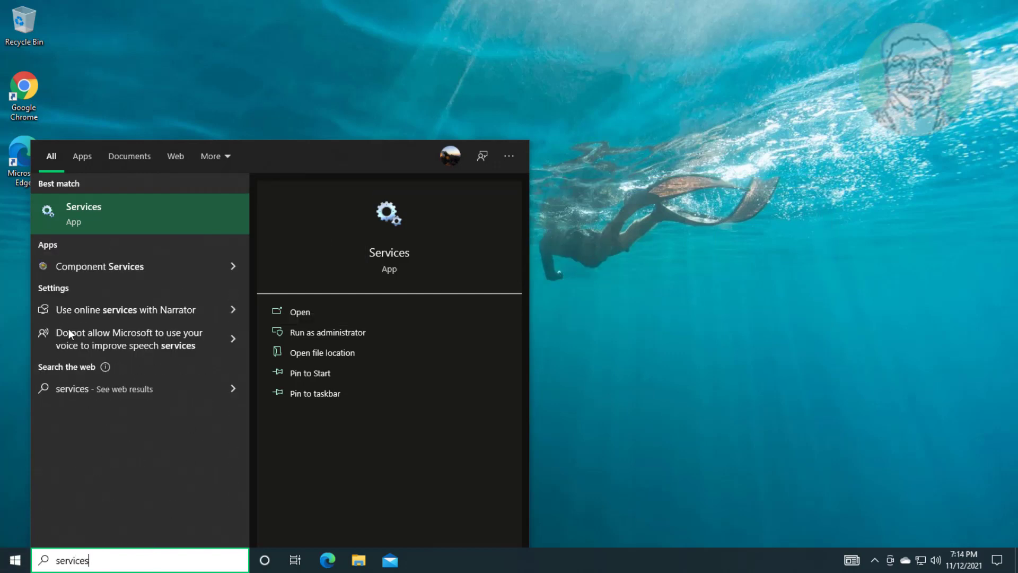
# Step: Launch the Services app from the search results
pyautogui.click(88, 211)
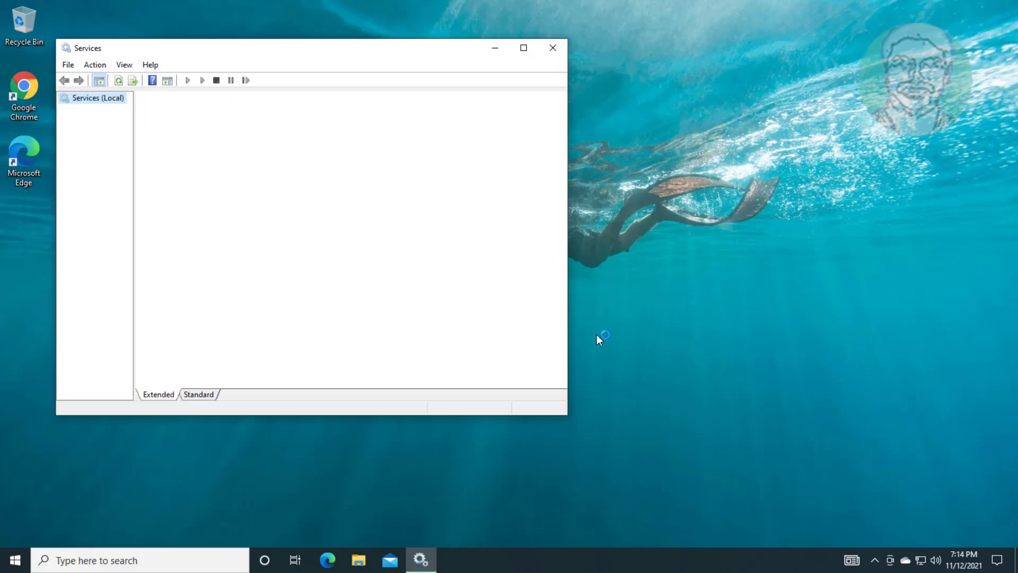
# Step: Confirm Windows Audio's startup type as Automatic and apply the service properties
pyautogui.press('w')
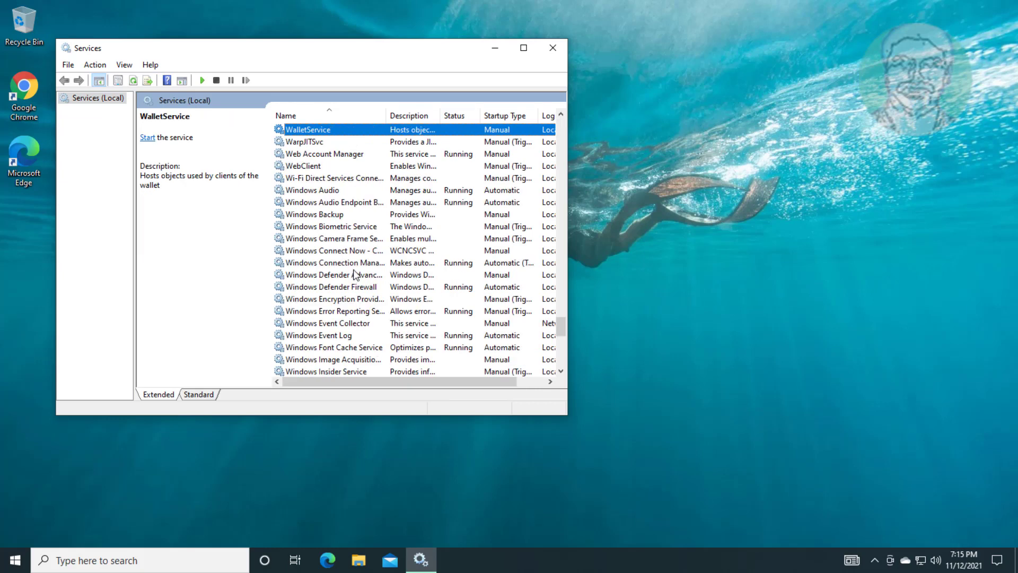
pyautogui.click(337, 196)
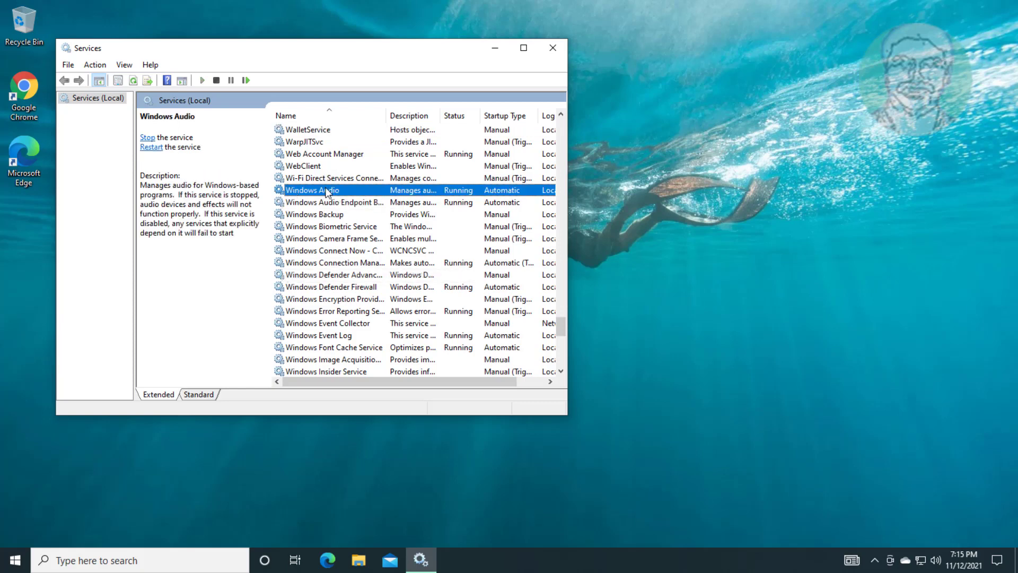
pyautogui.doubleClick(326, 193)
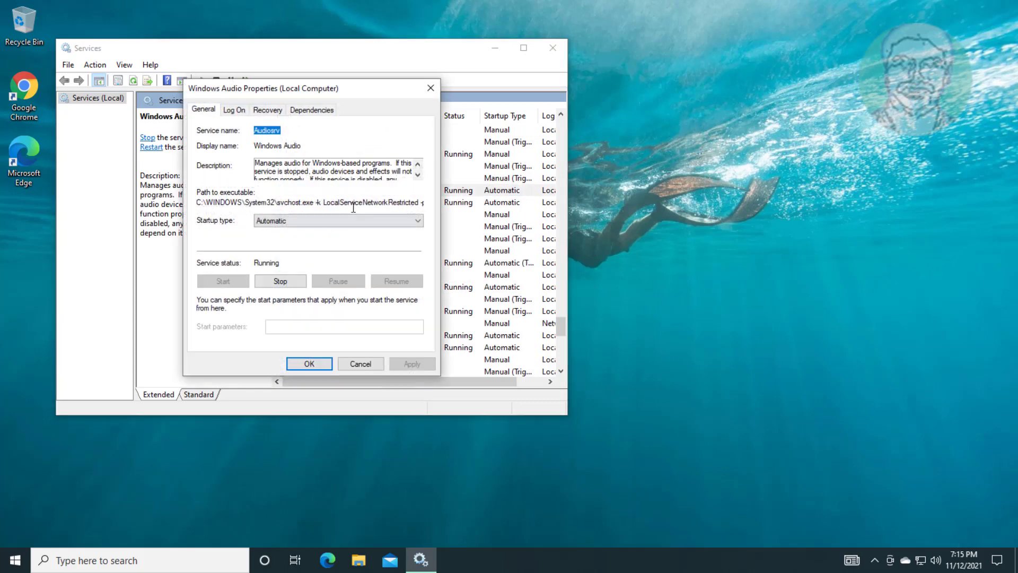
pyautogui.click(346, 222)
pyautogui.click(334, 240)
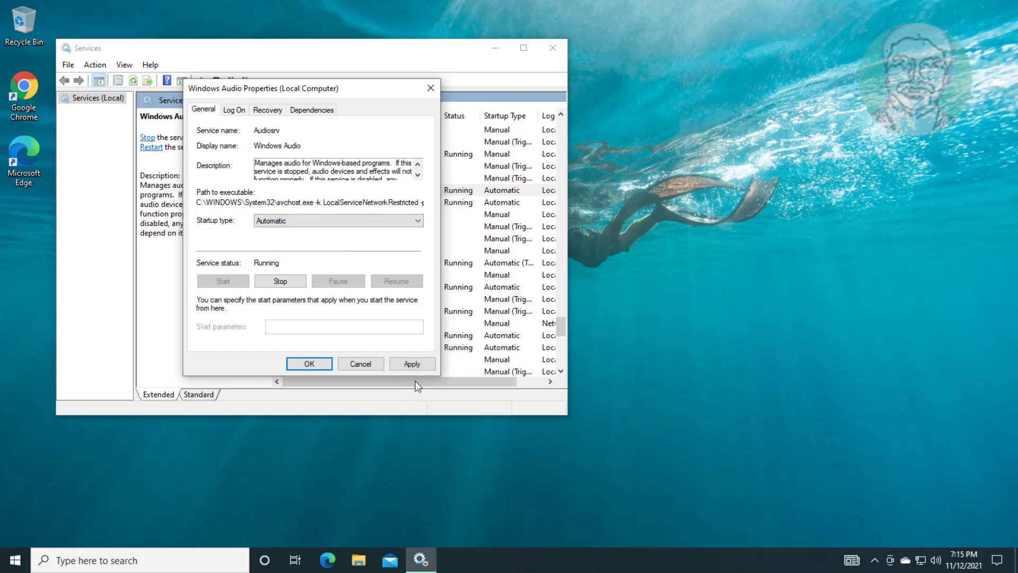
pyautogui.click(412, 364)
pyautogui.click(309, 364)
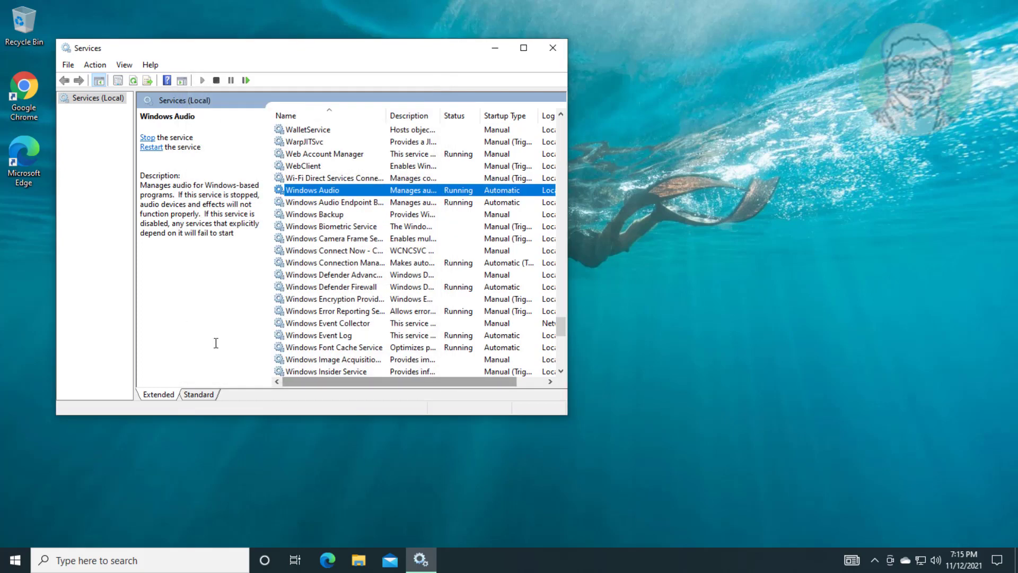
# Step: Restart the Windows Audio service from the toolbar
pyautogui.click(244, 76)
# Step: Close Services and launch Device Manager from a new Windows search
pyautogui.click(557, 46)
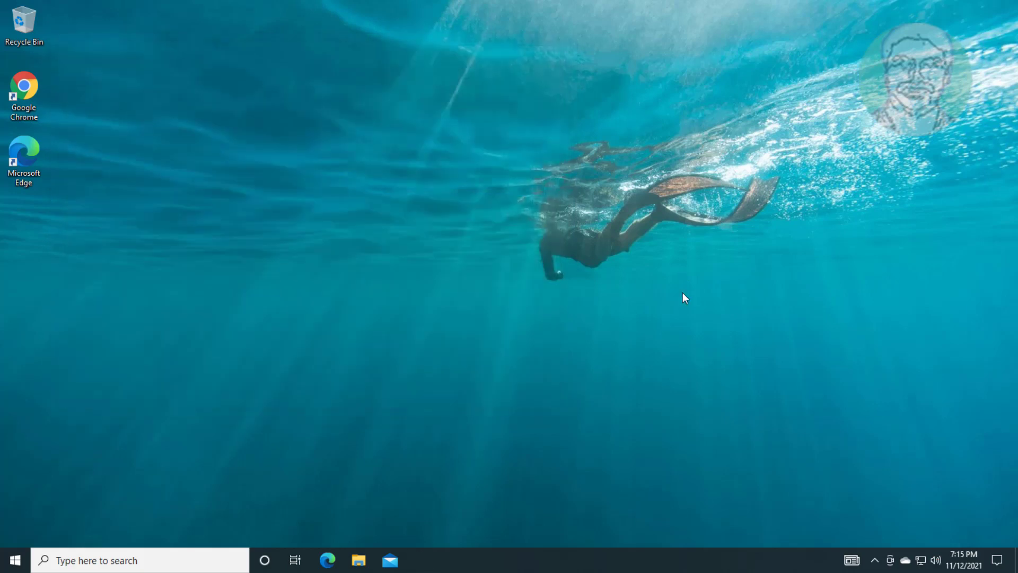
pyautogui.click(122, 567)
pyautogui.write('dev')
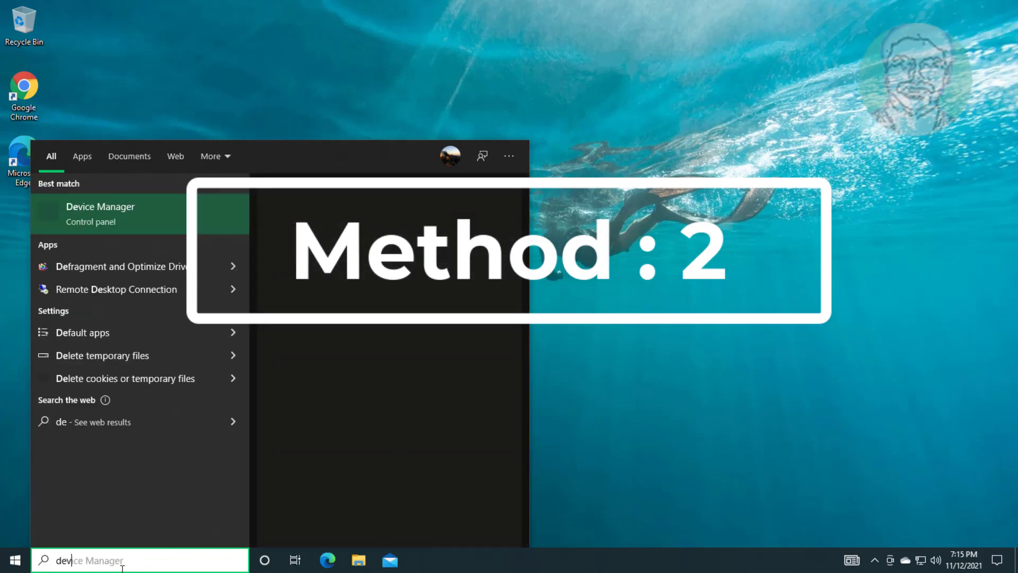
pyautogui.write('ice manag')
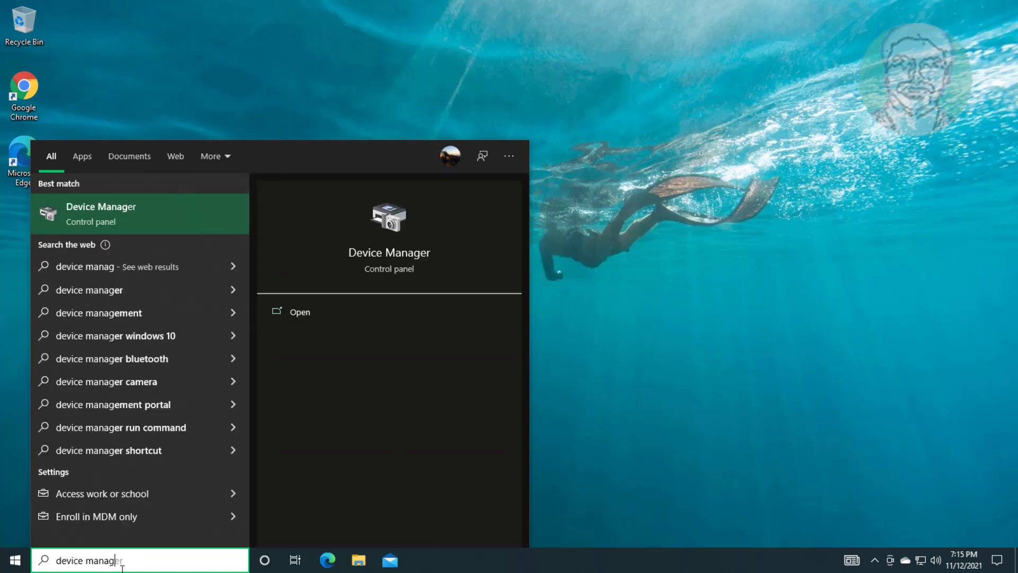
pyautogui.write('er')
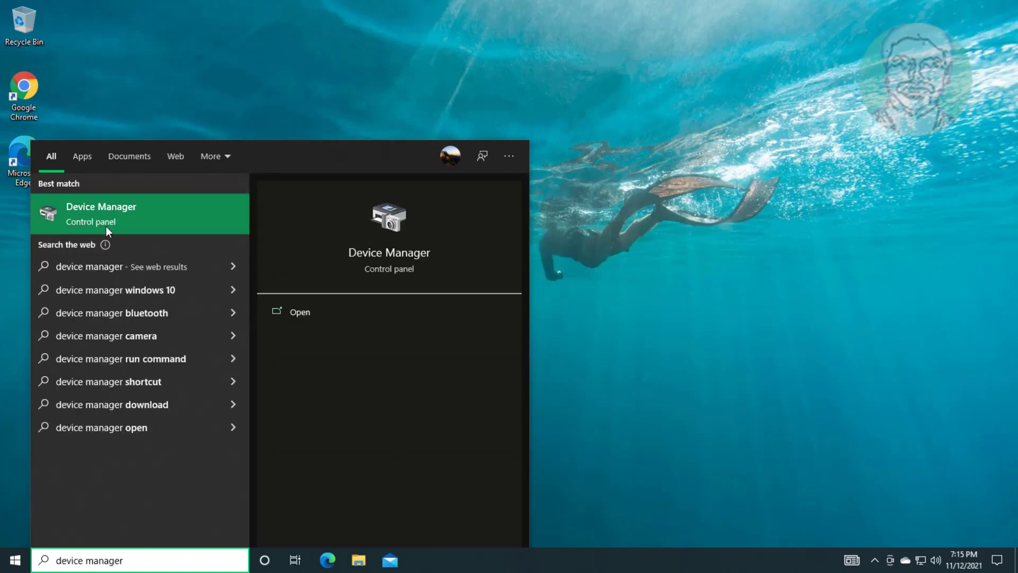
pyautogui.click(106, 209)
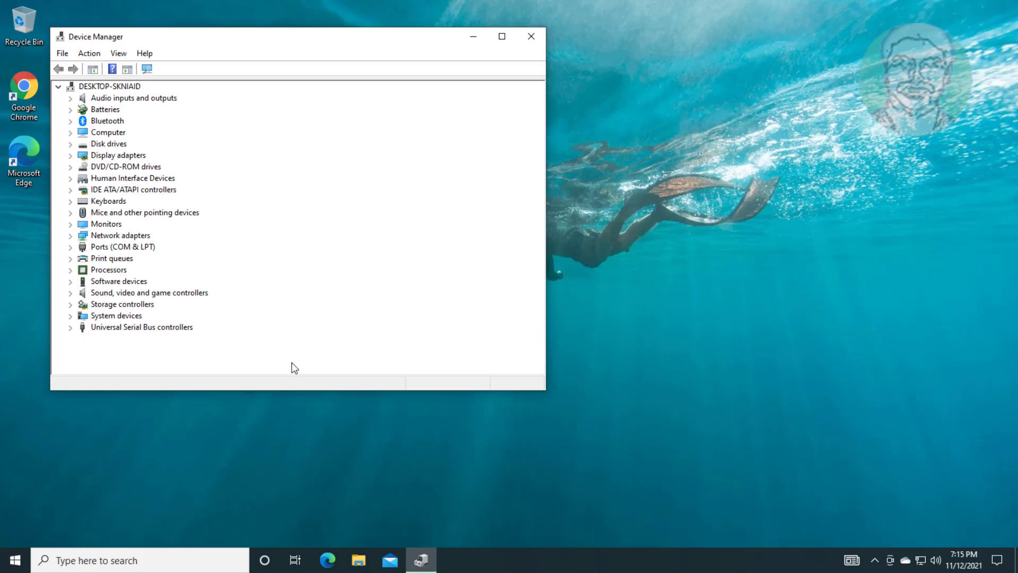
# Step: Expand Sound, video and game controllers and bring up actions for High Definition Audio Device
pyautogui.click(203, 292)
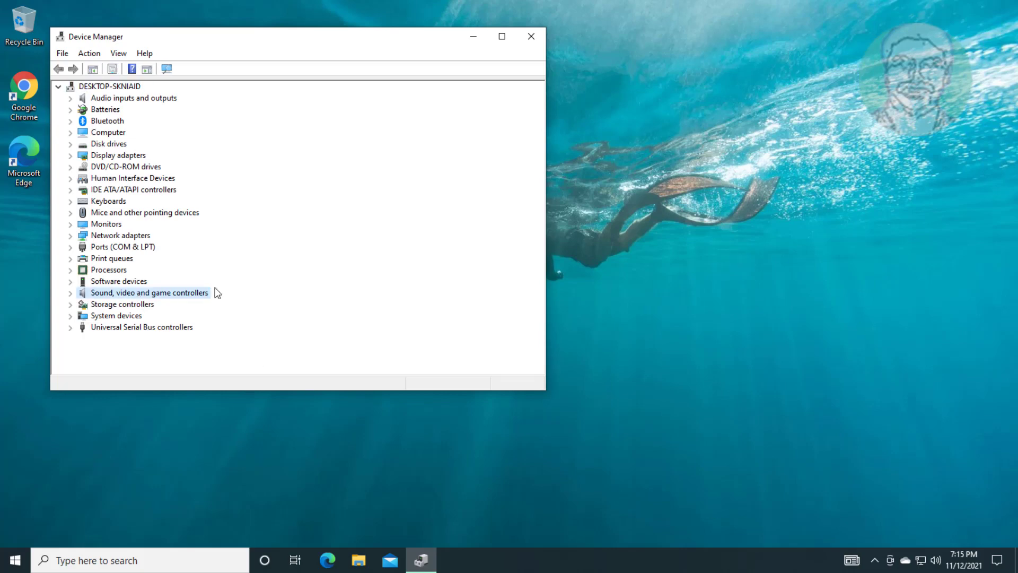
pyautogui.click(71, 292)
pyautogui.click(163, 308)
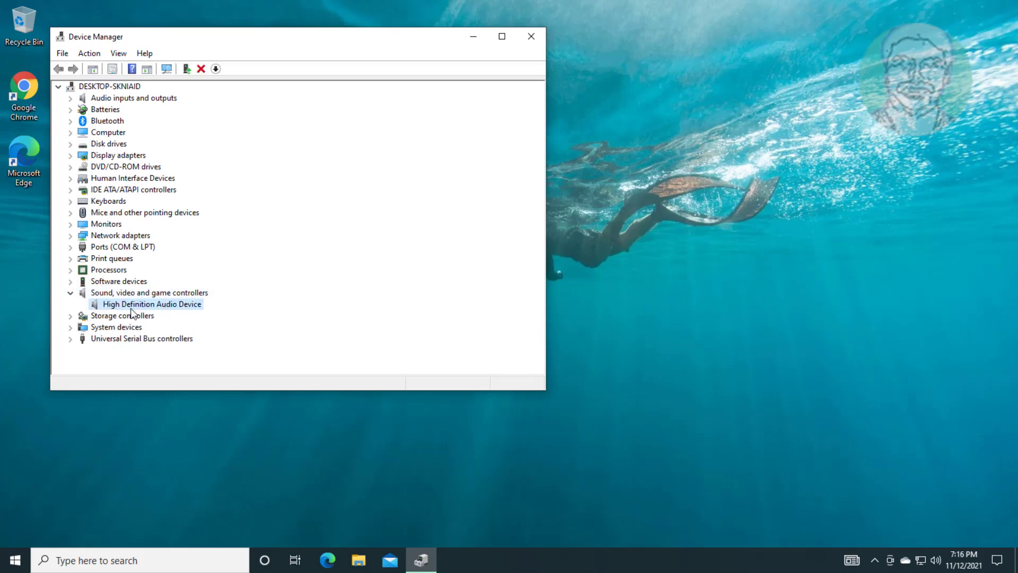
pyautogui.rightClick(182, 309)
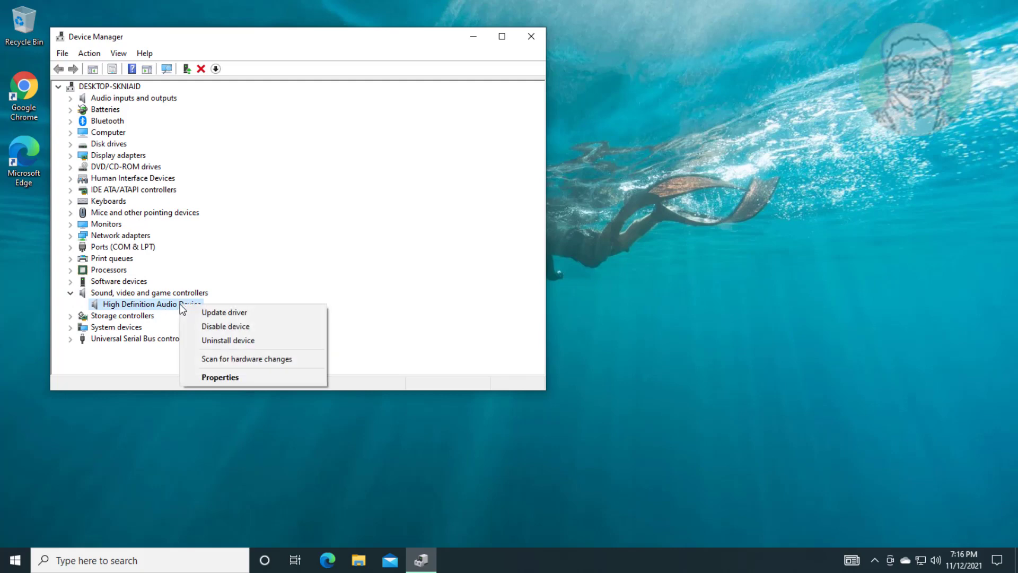
# Step: Update the audio driver via automatic search, then dismiss the 'best driver already installed' result
pyautogui.click(208, 311)
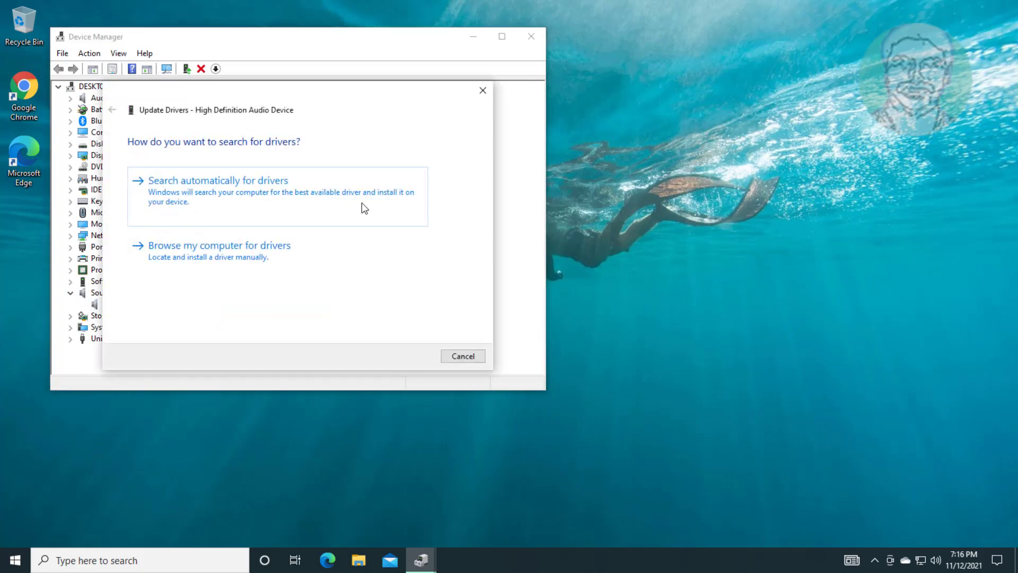
pyautogui.click(227, 191)
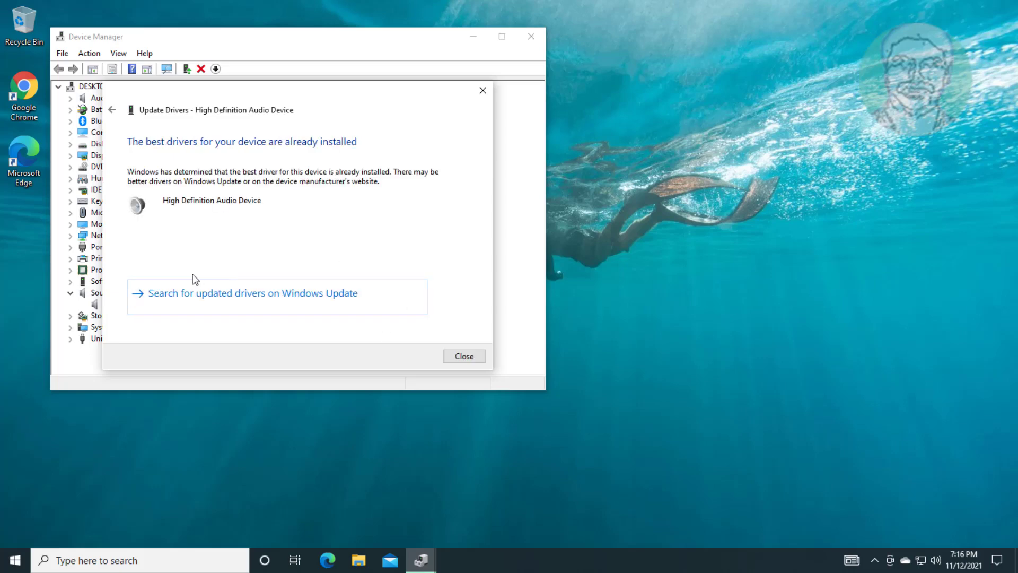
pyautogui.press('Escape')
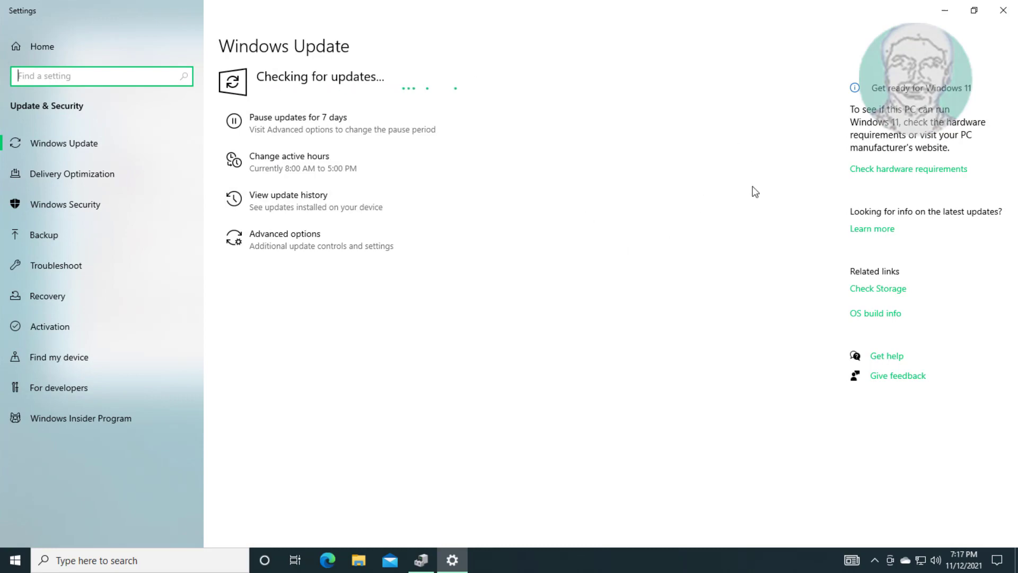
# Step: Close Windows Update settings and Device Manager, then begin a new Windows search
pyautogui.click(1003, 10)
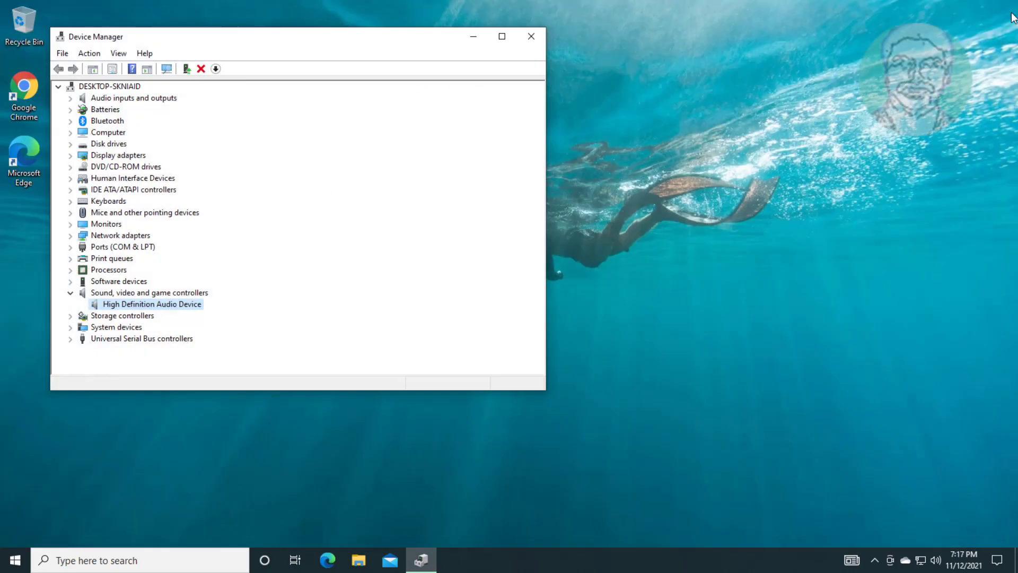
pyautogui.click(529, 40)
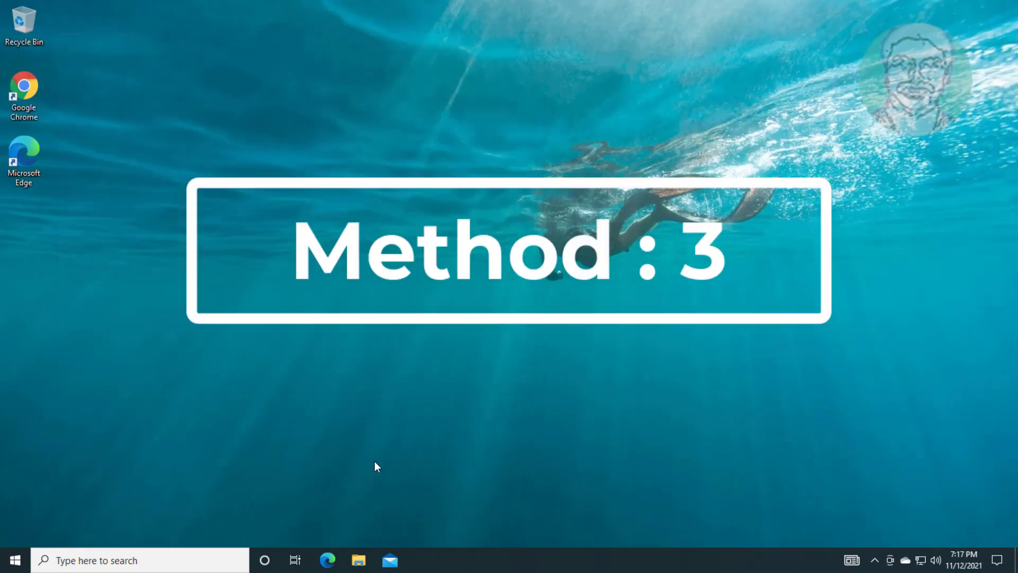
pyautogui.click(169, 560)
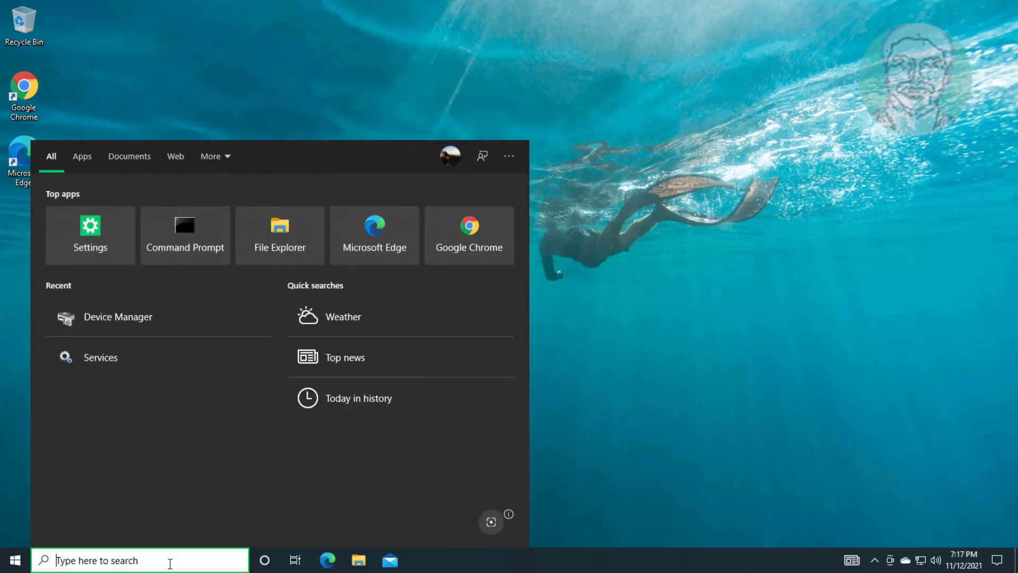
pyautogui.write('device manager')
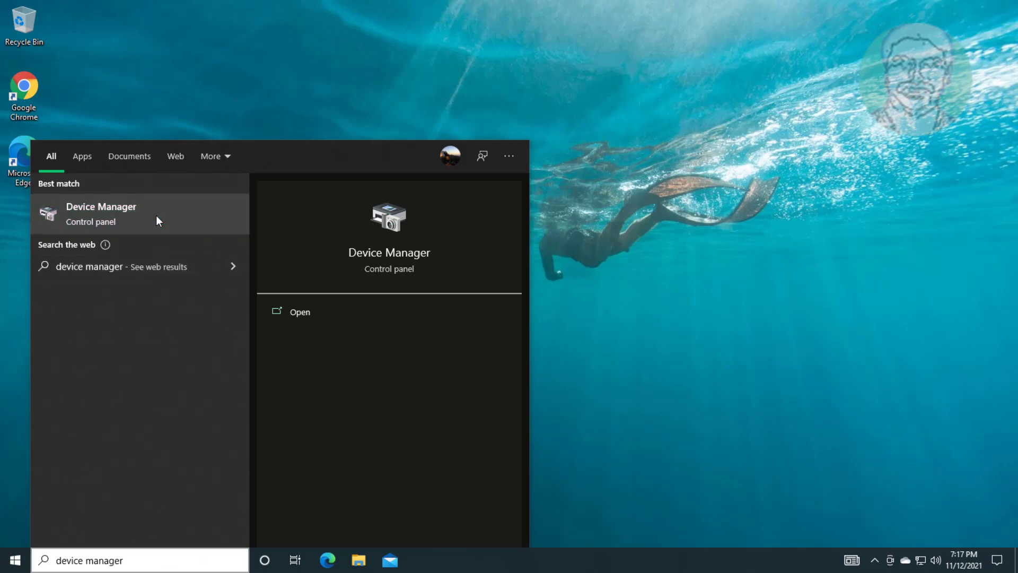
# Step: Reopen Device Manager and start Update driver for High Definition Audio Device
pyautogui.click(156, 216)
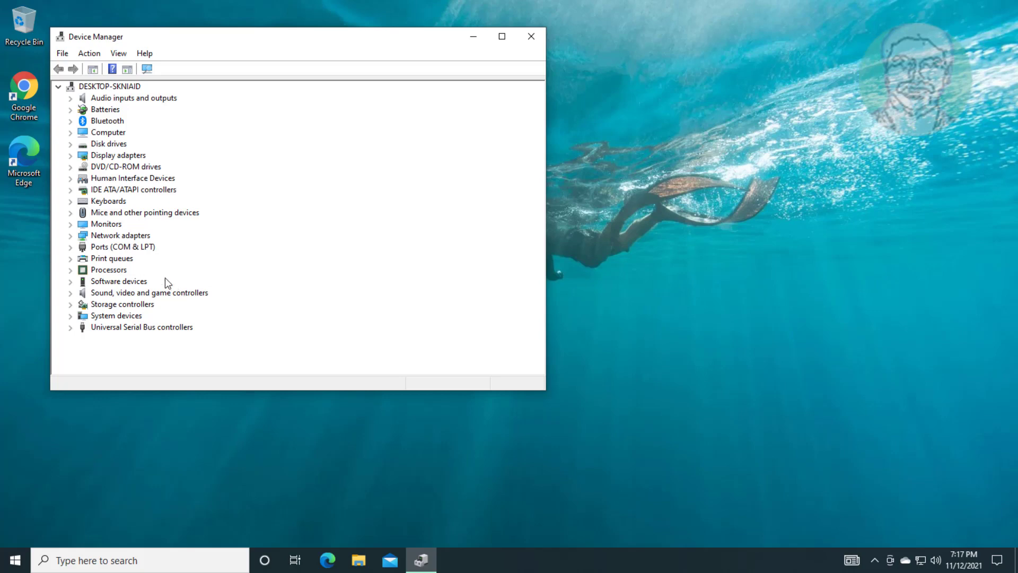
pyautogui.click(132, 297)
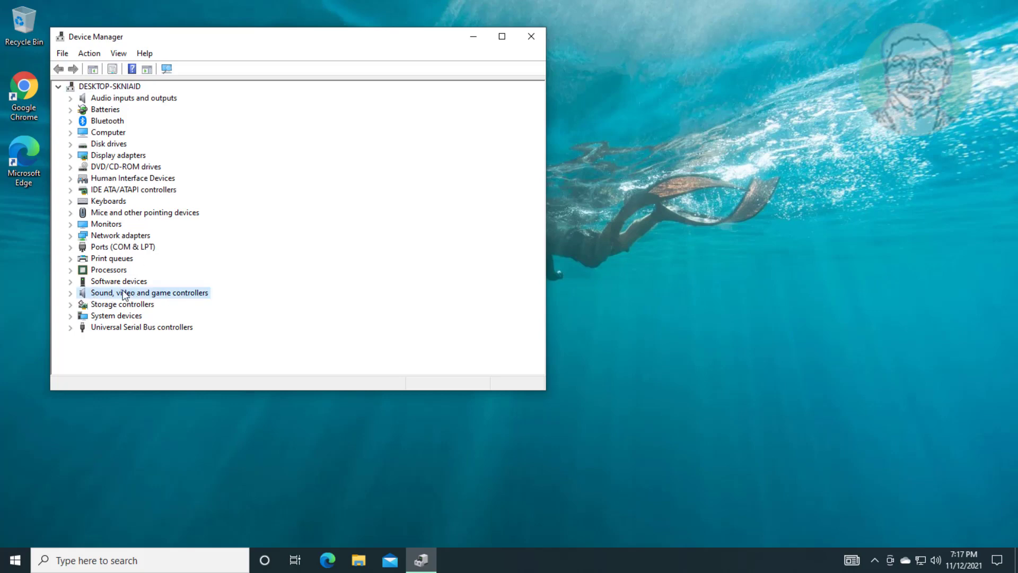
pyautogui.doubleClick(90, 298)
pyautogui.click(152, 305)
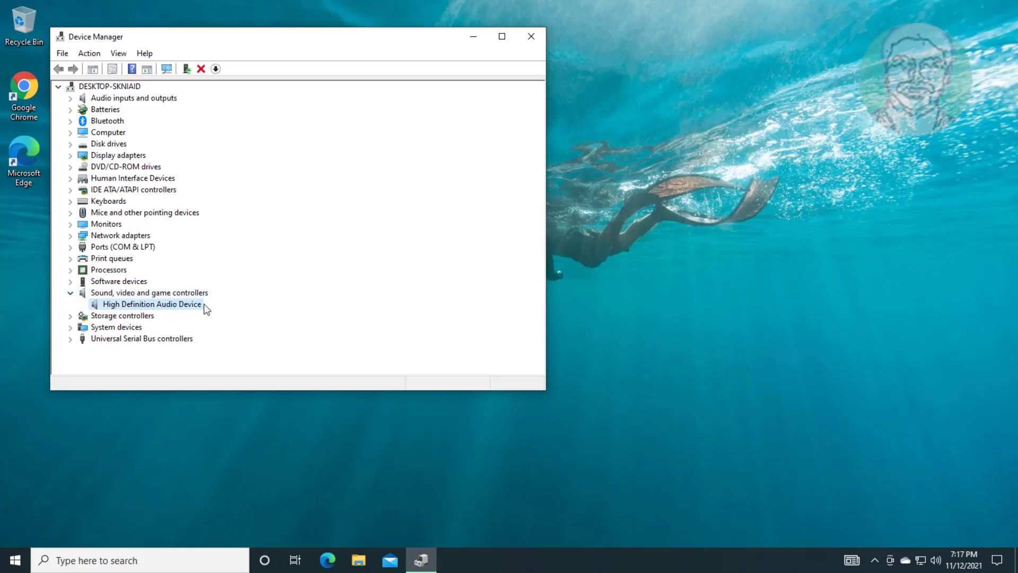
pyautogui.rightClick(187, 305)
pyautogui.click(233, 312)
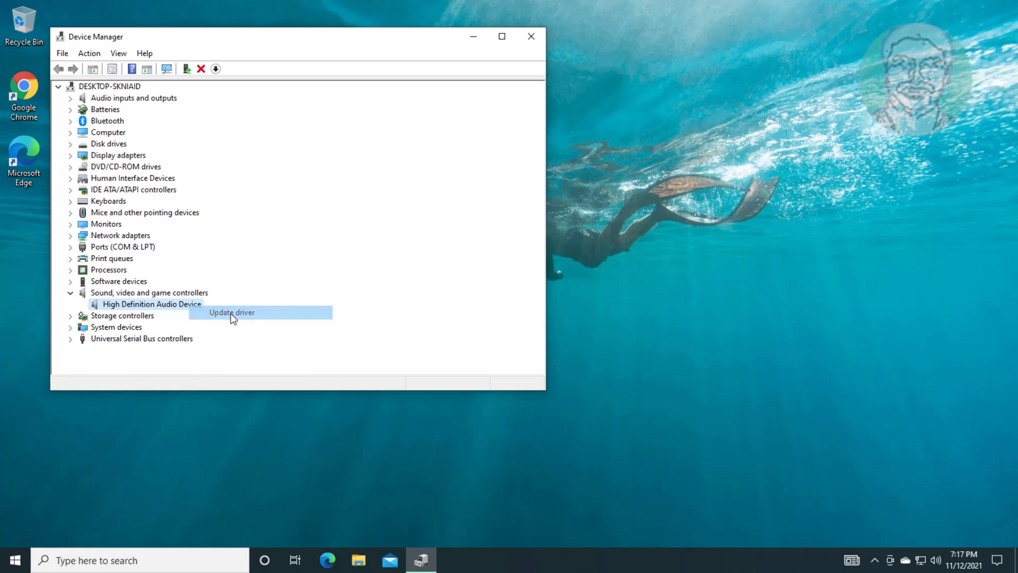
# Step: Reinstall the High Definition Audio Device driver from the compatible list on this computer, confirming the warning
pyautogui.click(206, 260)
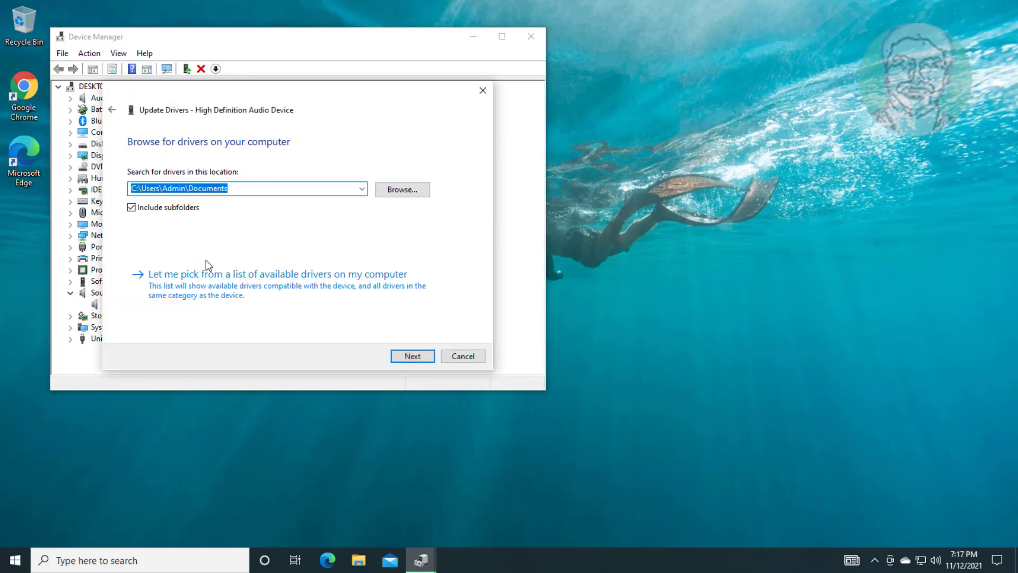
pyautogui.click(220, 278)
pyautogui.click(226, 248)
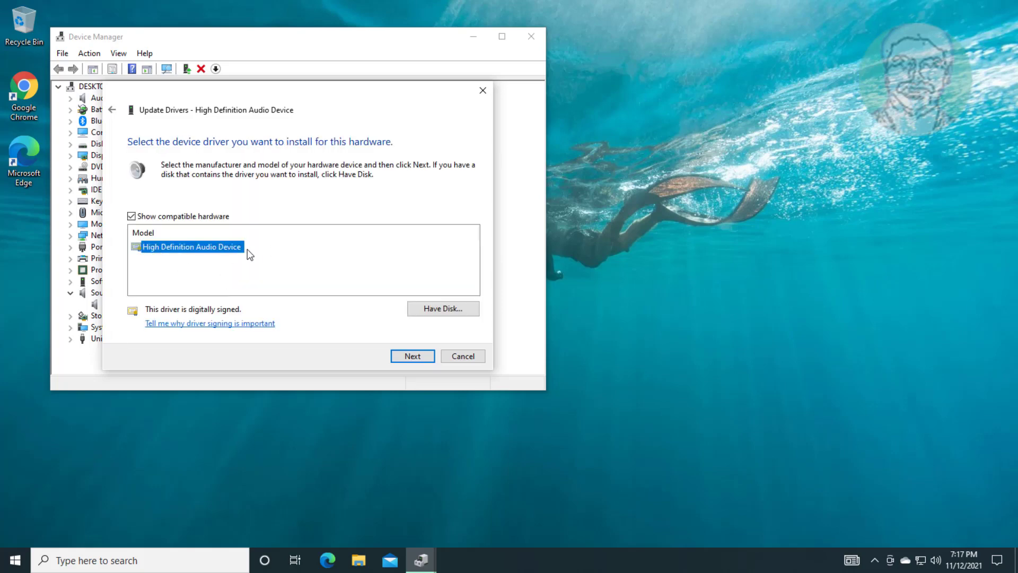
pyautogui.click(402, 359)
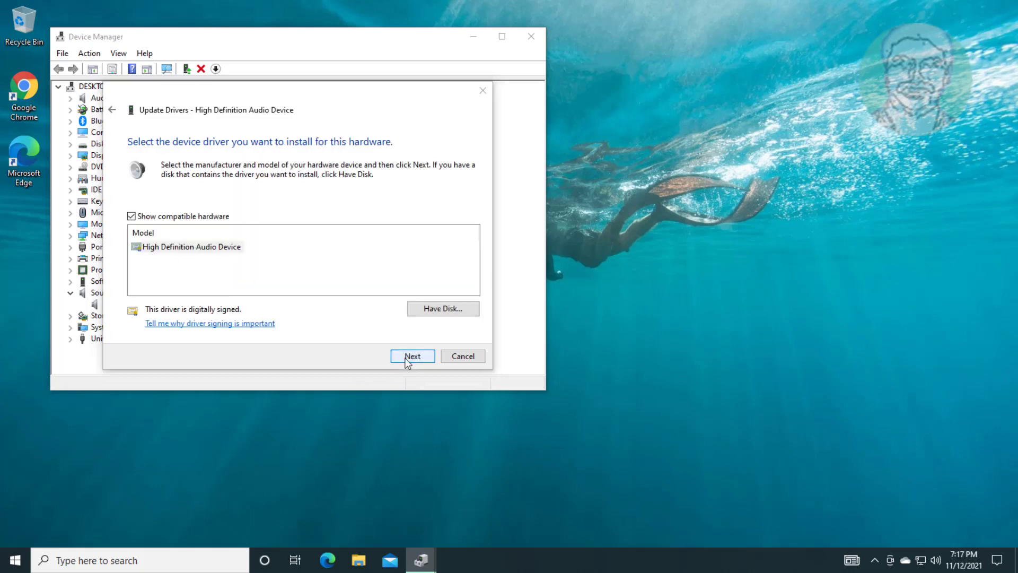
pyautogui.click(558, 341)
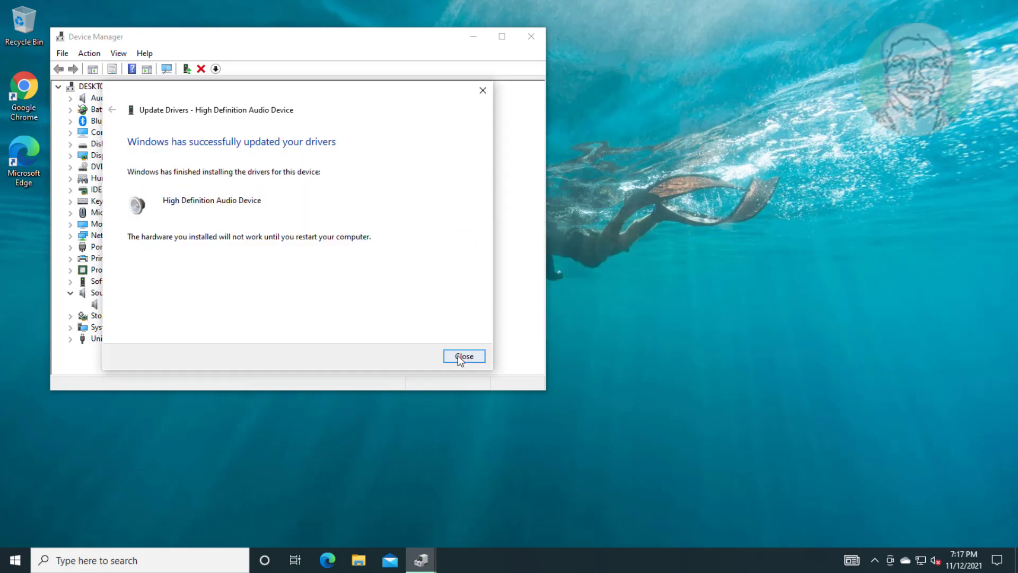
pyautogui.click(461, 357)
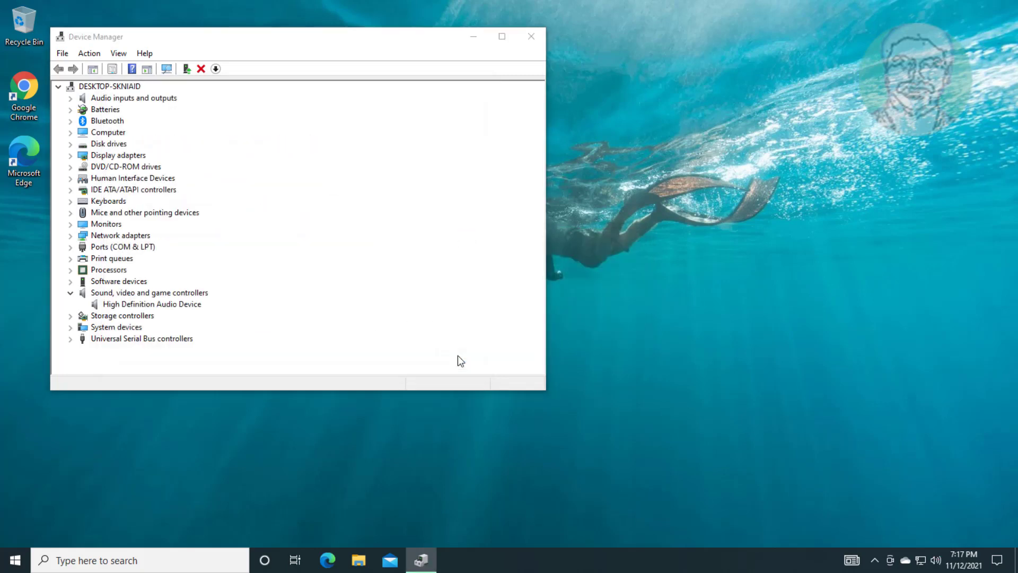
# Step: Answer the restart prompt and reopen Device Manager from Windows search
pyautogui.click(601, 293)
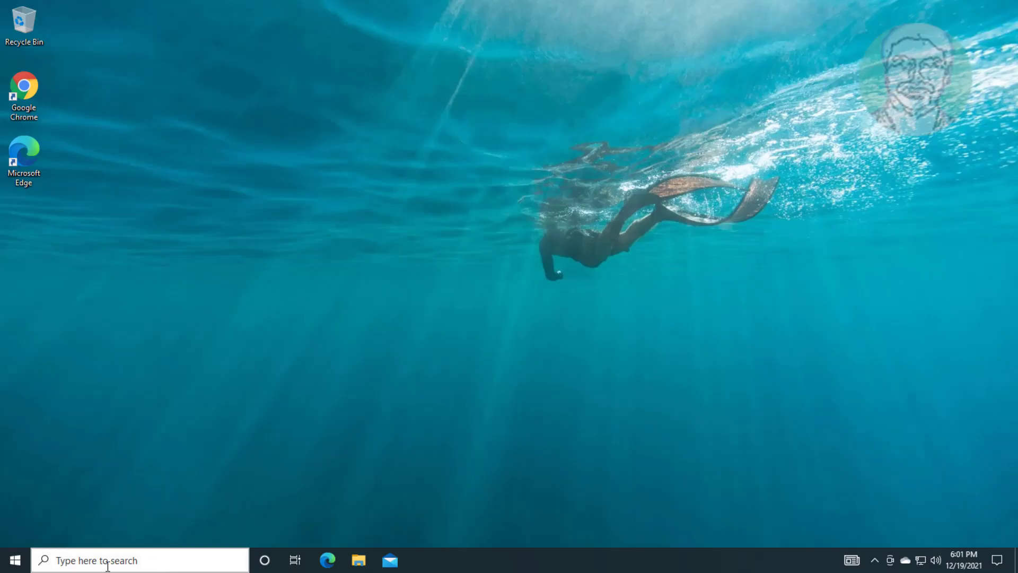
pyautogui.click(108, 563)
pyautogui.write('de')
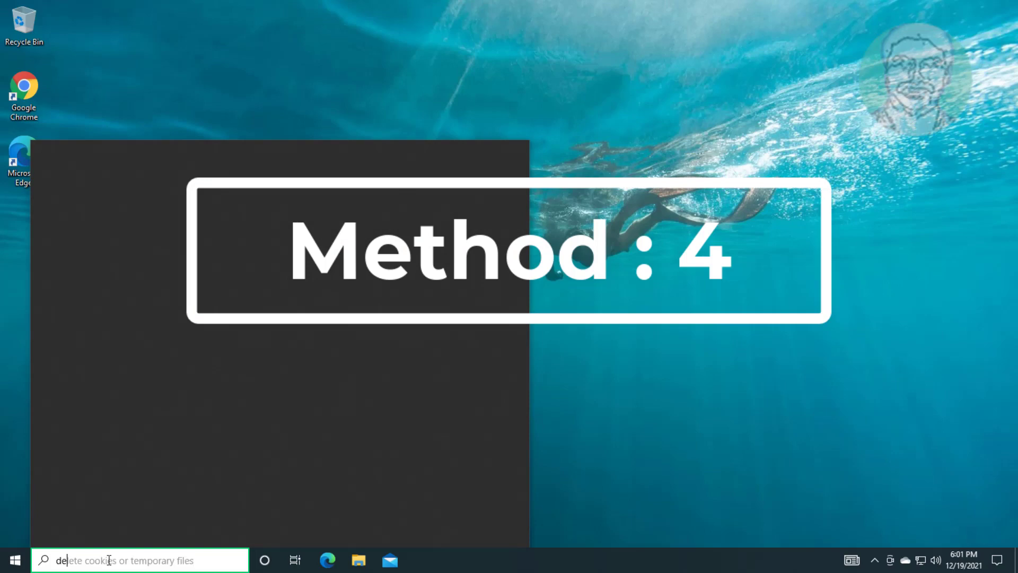
pyautogui.write('vice manager')
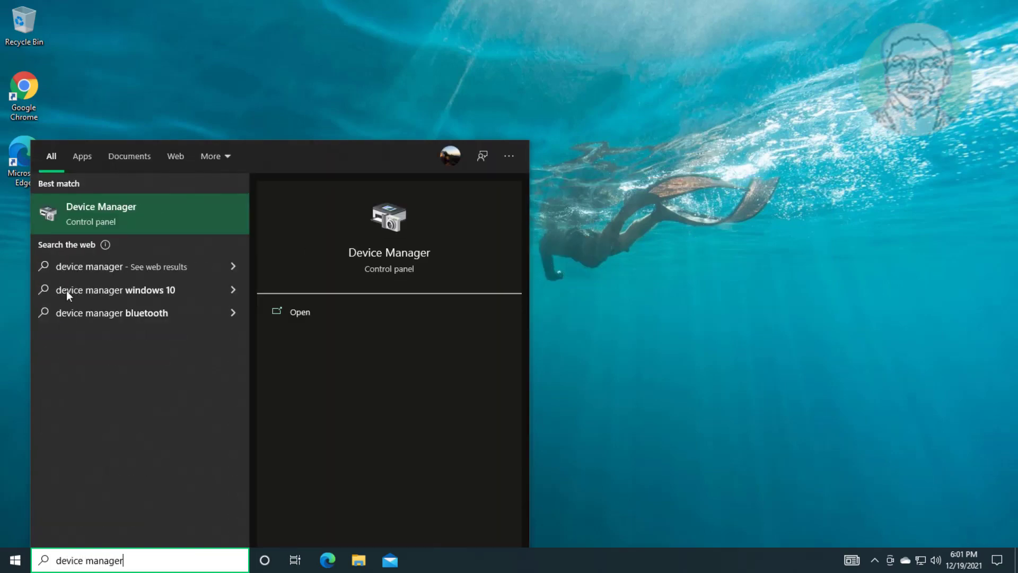
pyautogui.click(108, 204)
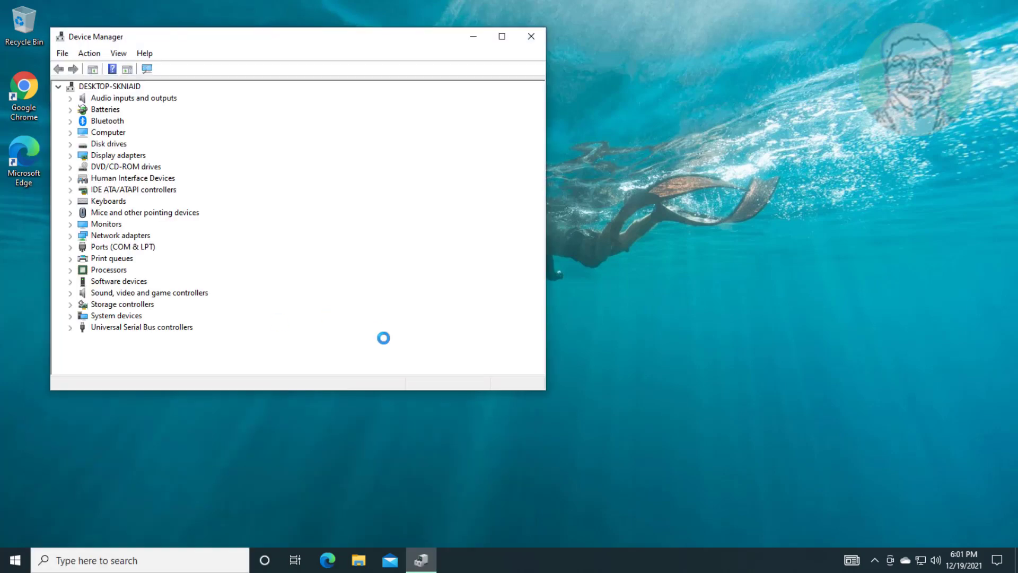
# Step: Uninstall High Definition Audio Device under Sound, video and game controllers, then close Device Manager
pyautogui.click(159, 293)
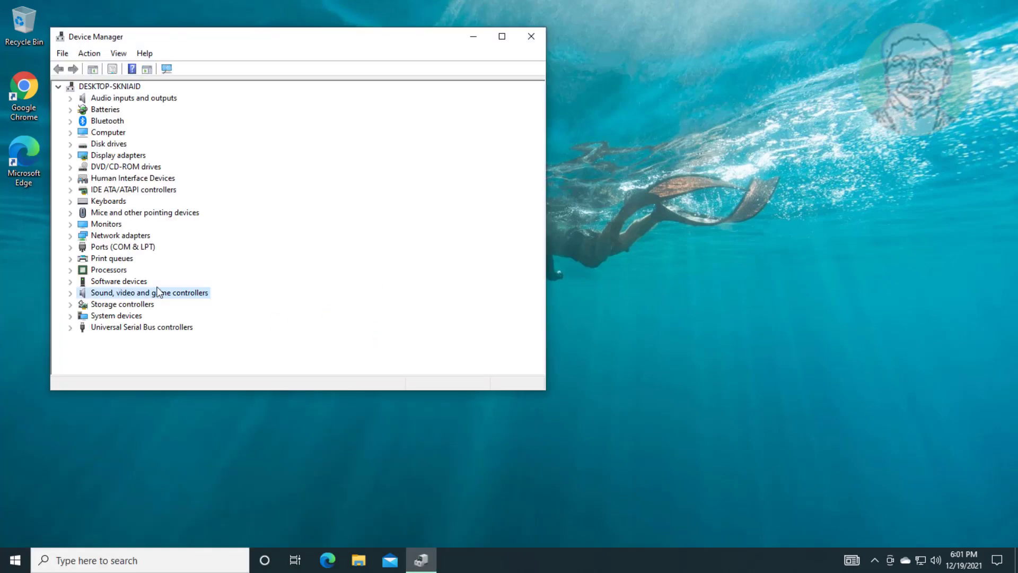
pyautogui.click(71, 292)
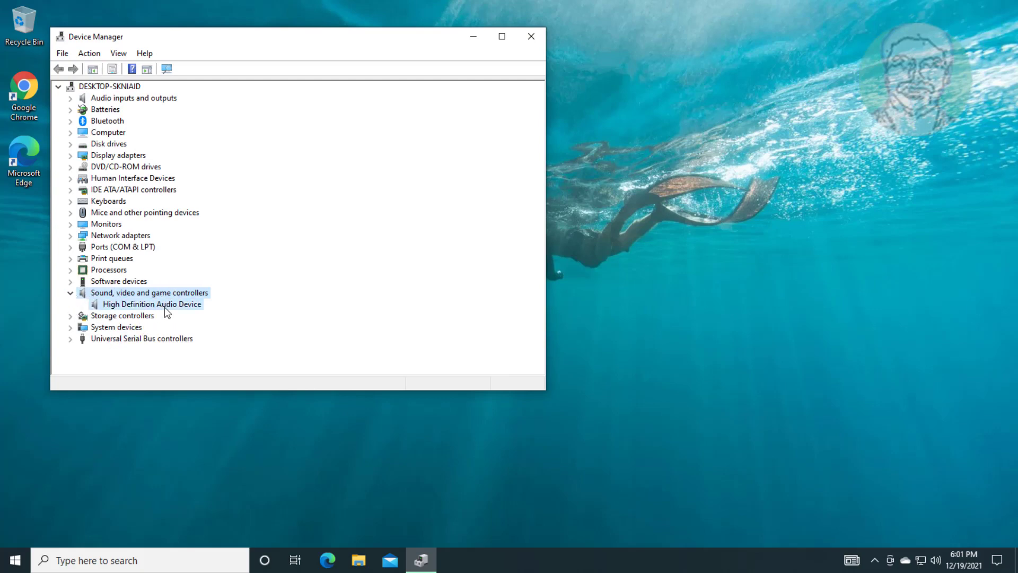
pyautogui.click(181, 304)
pyautogui.rightClick(180, 303)
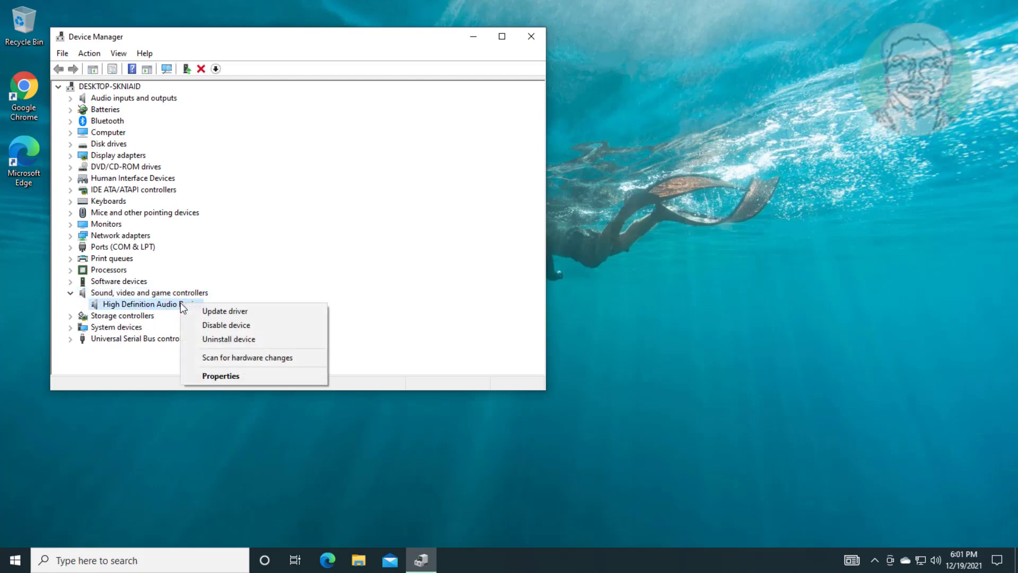
pyautogui.click(260, 341)
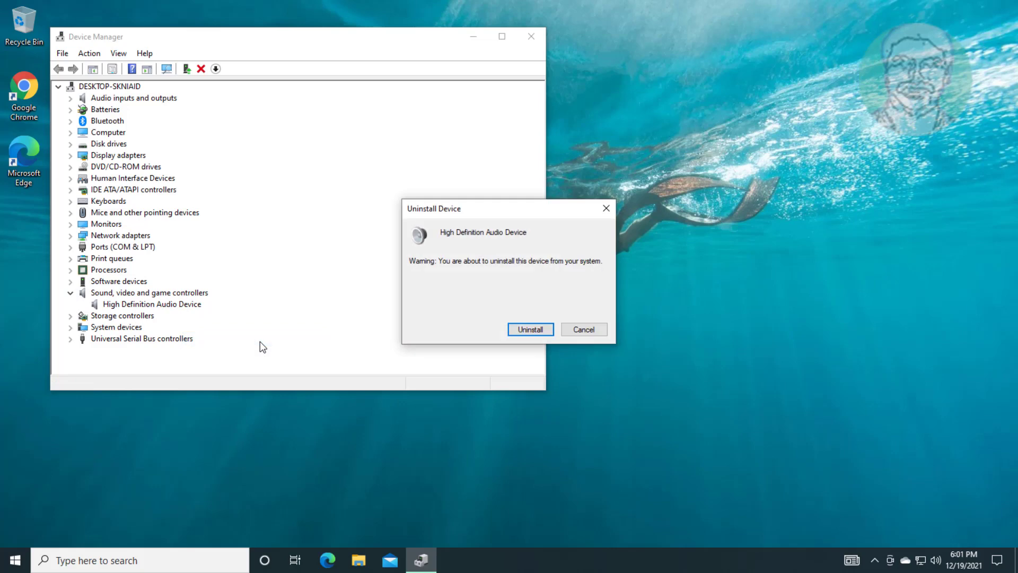
pyautogui.click(517, 333)
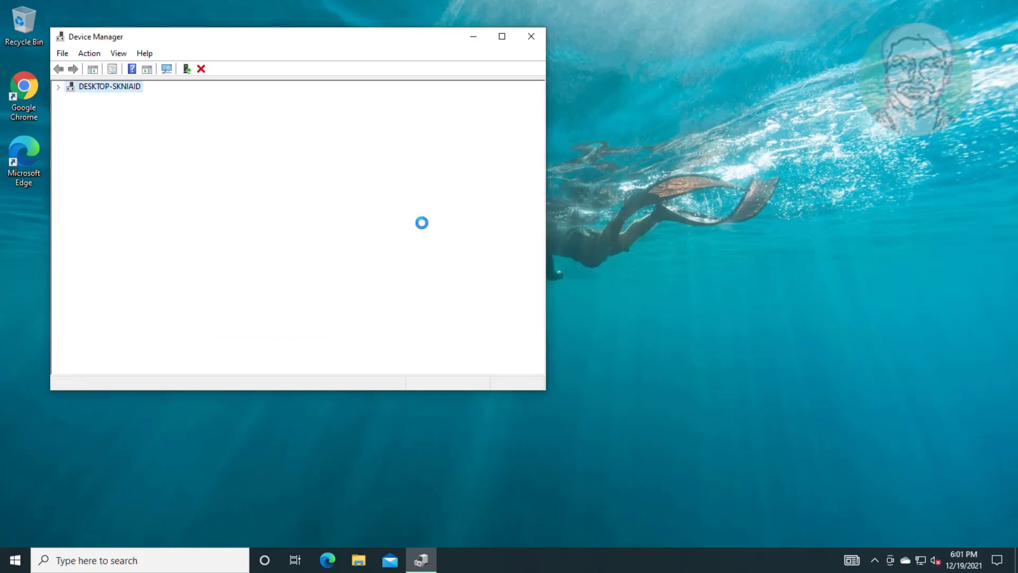
pyautogui.click(533, 46)
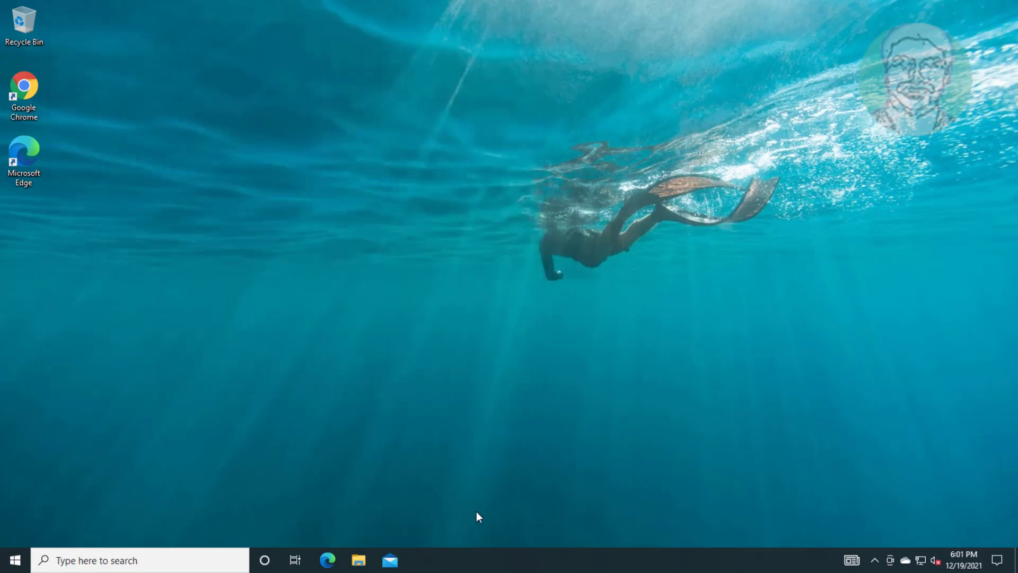
# Step: Restart the computer from the Start menu's power options
pyautogui.click(14, 559)
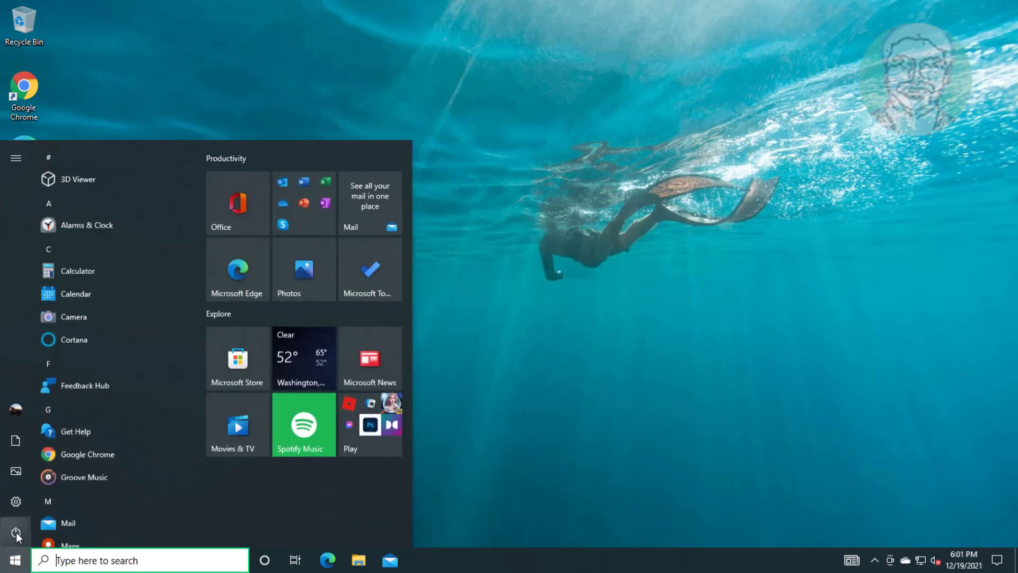
pyautogui.click(16, 533)
pyautogui.click(27, 506)
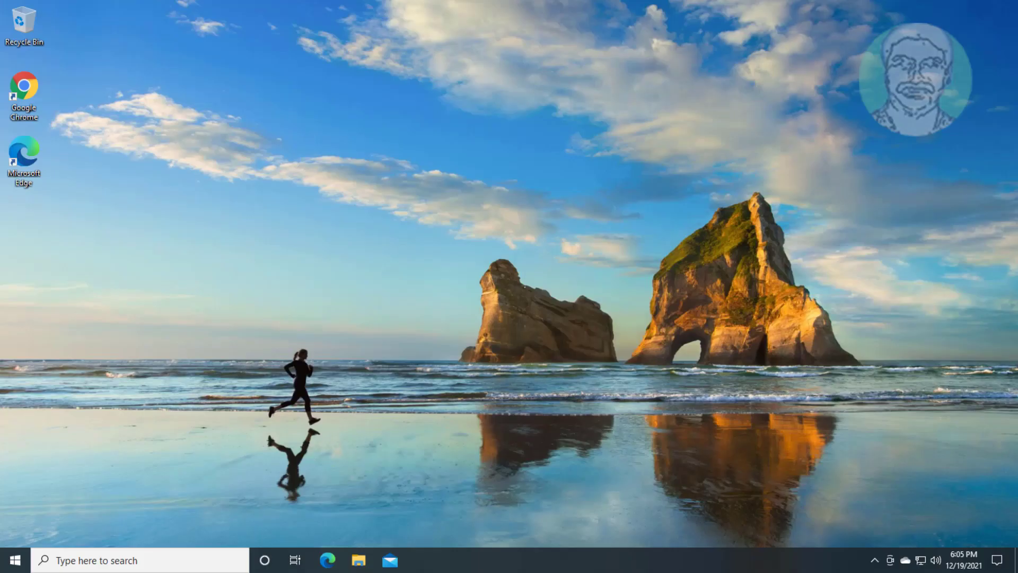
# Step: Launch the Sound control panel via an mmsys.cpl search
pyautogui.click(89, 560)
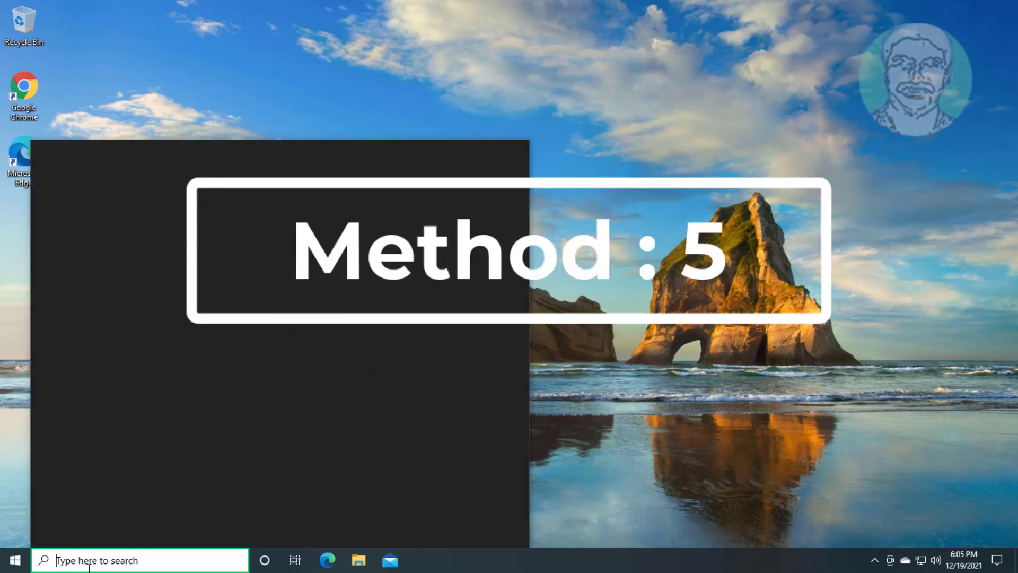
pyautogui.write('mms')
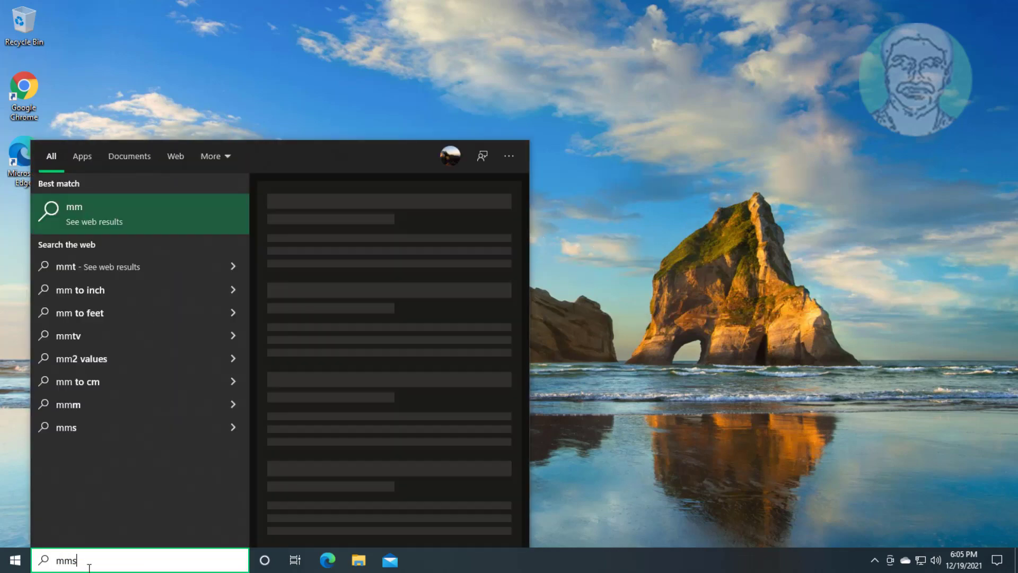
pyautogui.write('ys.cpl')
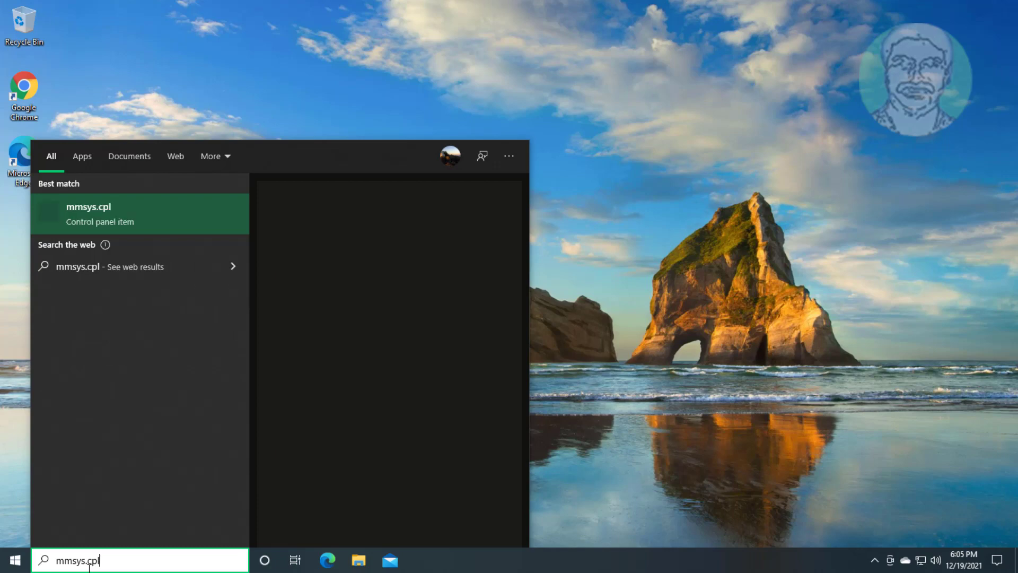
pyautogui.click(109, 221)
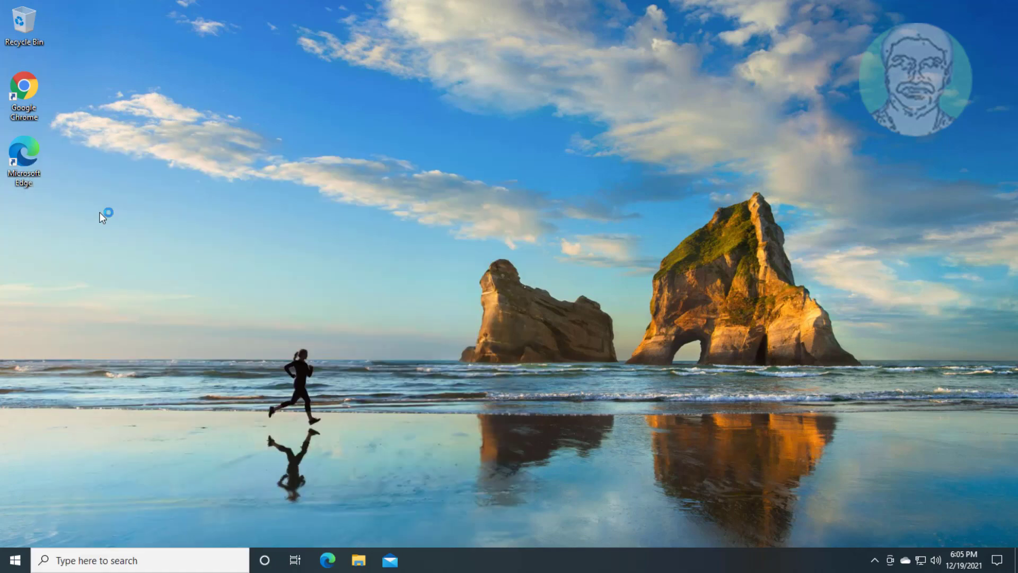
# Step: Show disconnected playback devices, then bring up Properties for the Speakers device
pyautogui.rightClick(280, 232)
pyautogui.click(300, 255)
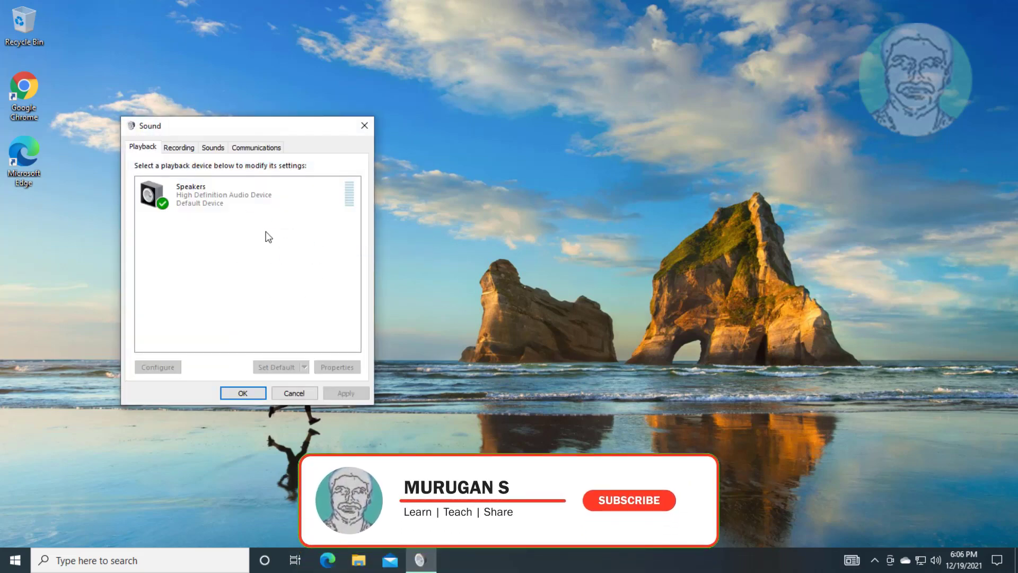
pyautogui.click(200, 207)
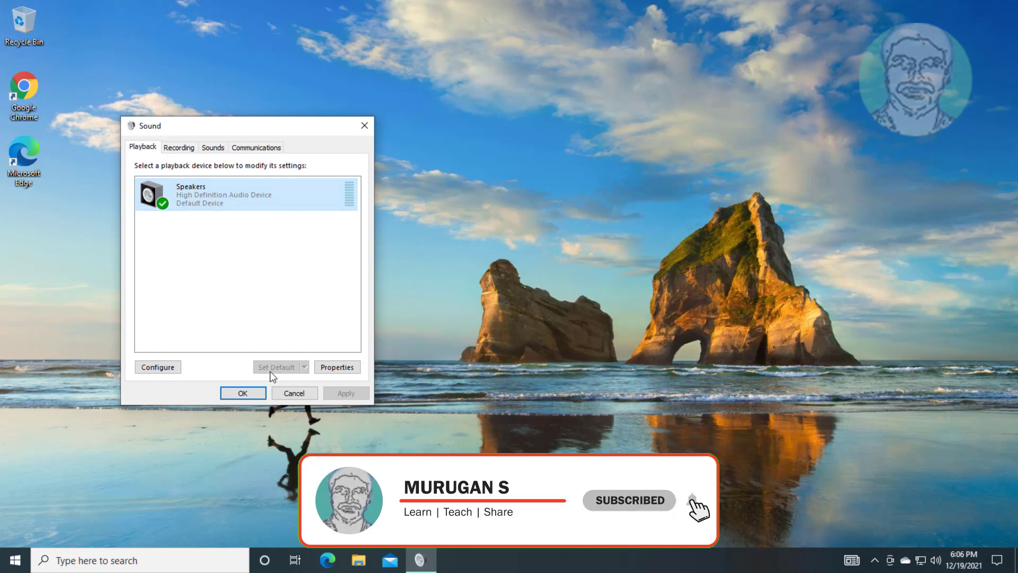
pyautogui.click(344, 367)
# Step: Enable 'Disable all enhancements' for the Speakers and apply it with OK
pyautogui.click(230, 195)
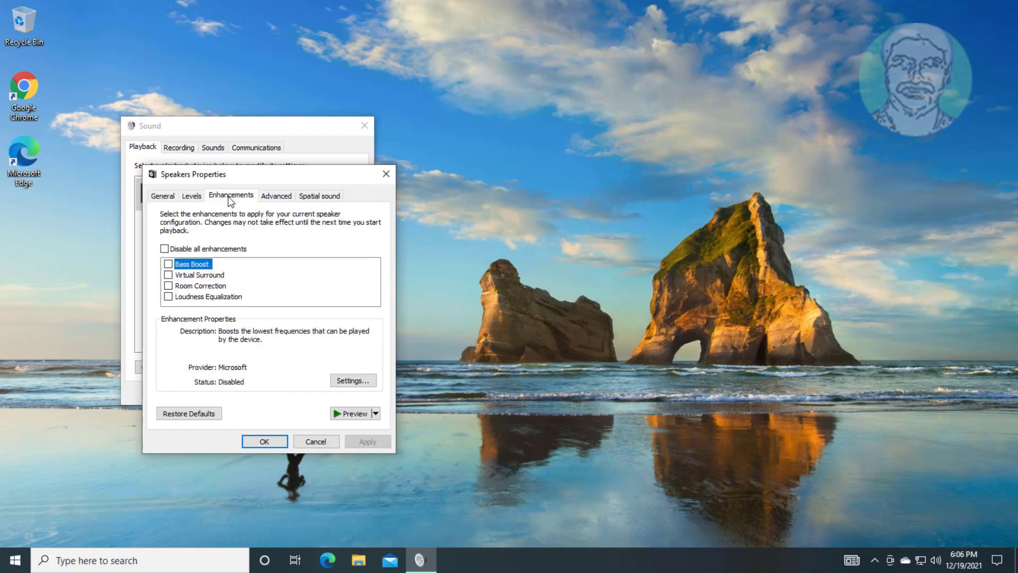
pyautogui.click(164, 250)
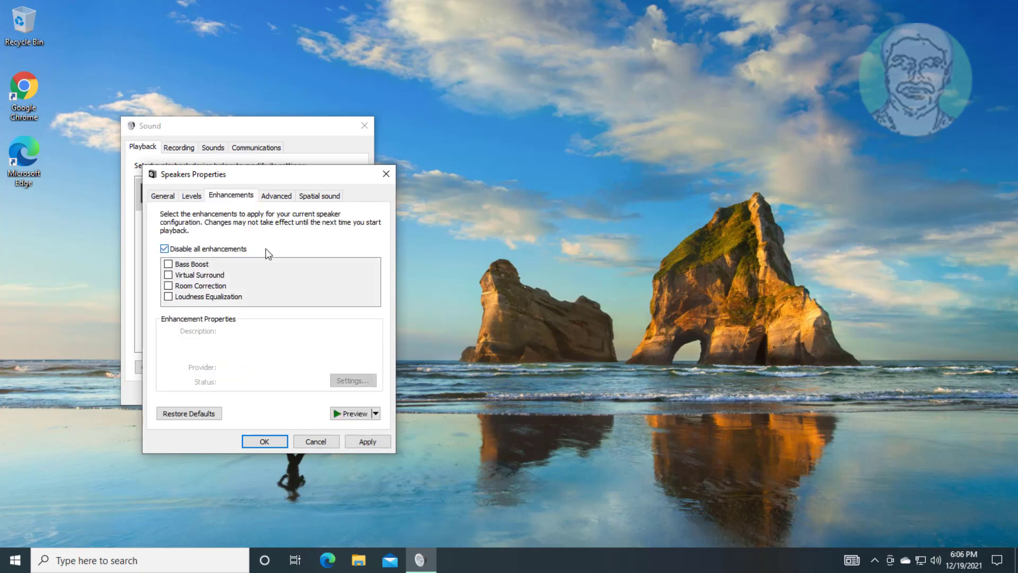
pyautogui.click(362, 443)
pyautogui.click(251, 439)
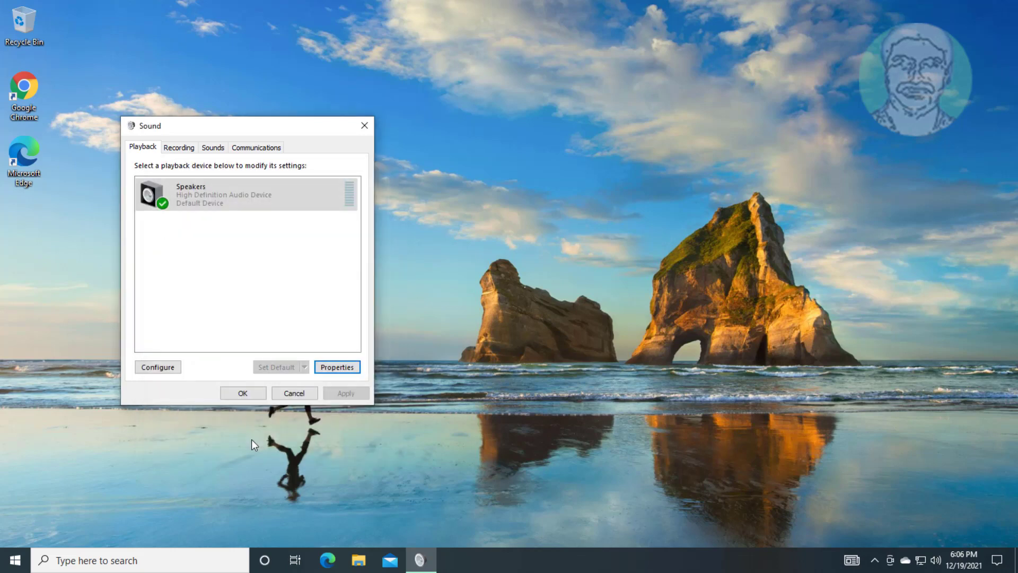